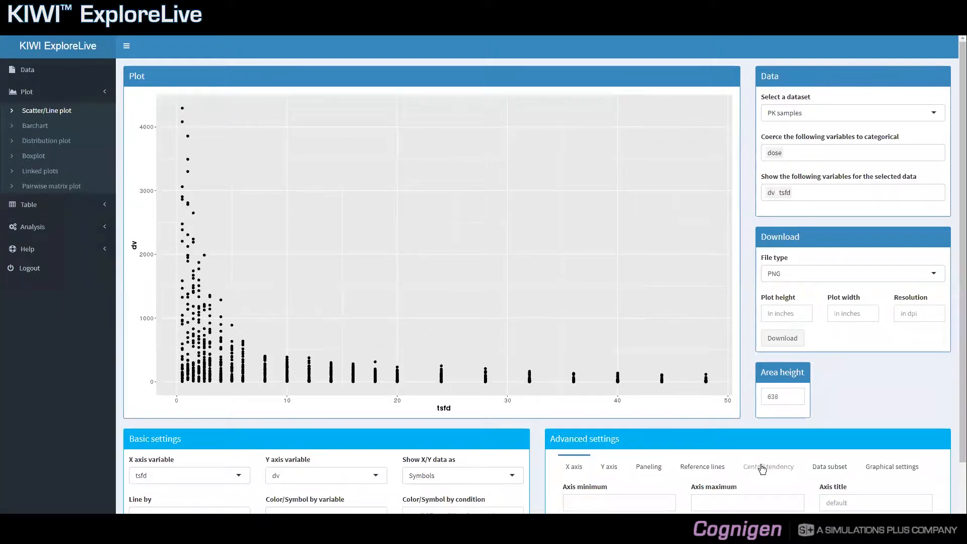
Review the Reference lines and Central tendency settings available for the scatter plot.
{"action": "left_click", "coordinate": [762, 467]}
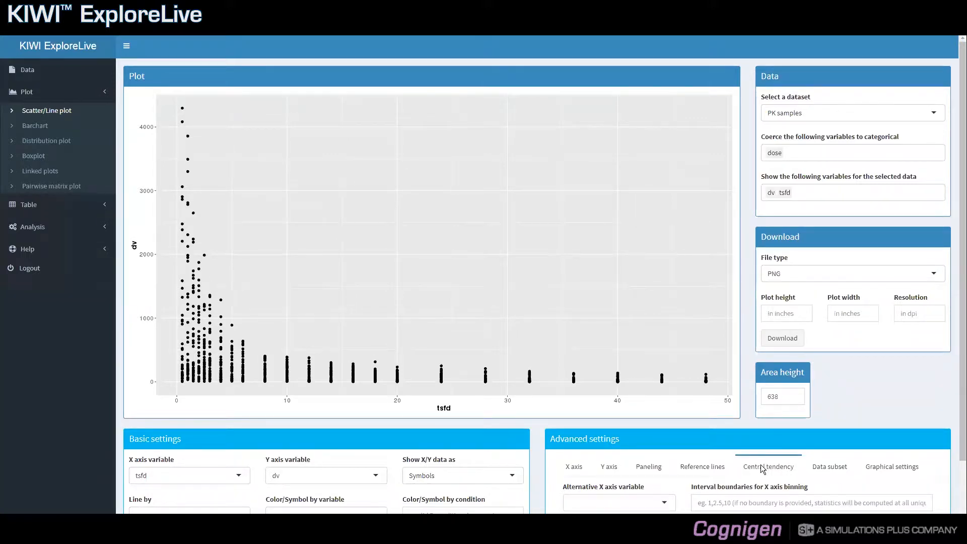
{"action": "scroll", "coordinate": [763, 470], "scroll_direction": "down", "scroll_amount": 1}
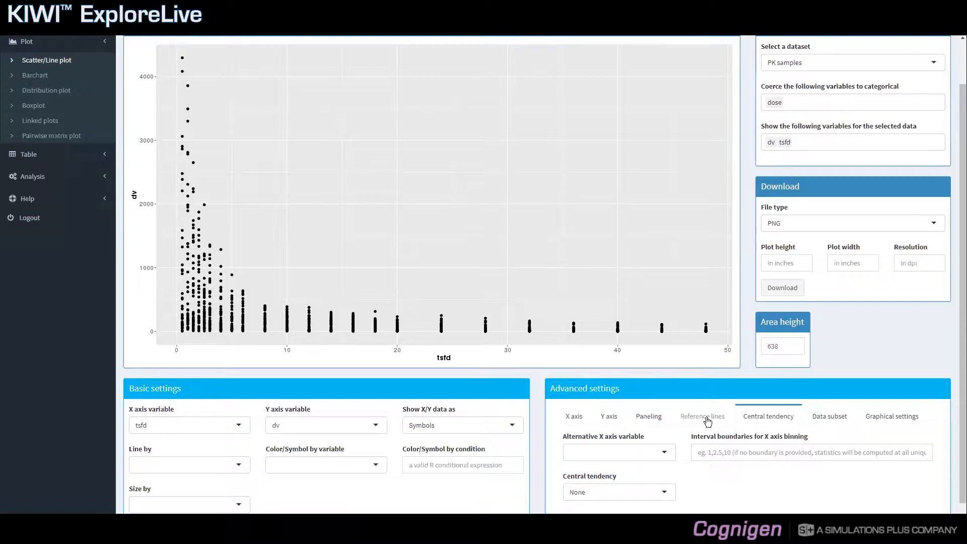
{"action": "left_click", "coordinate": [707, 419]}
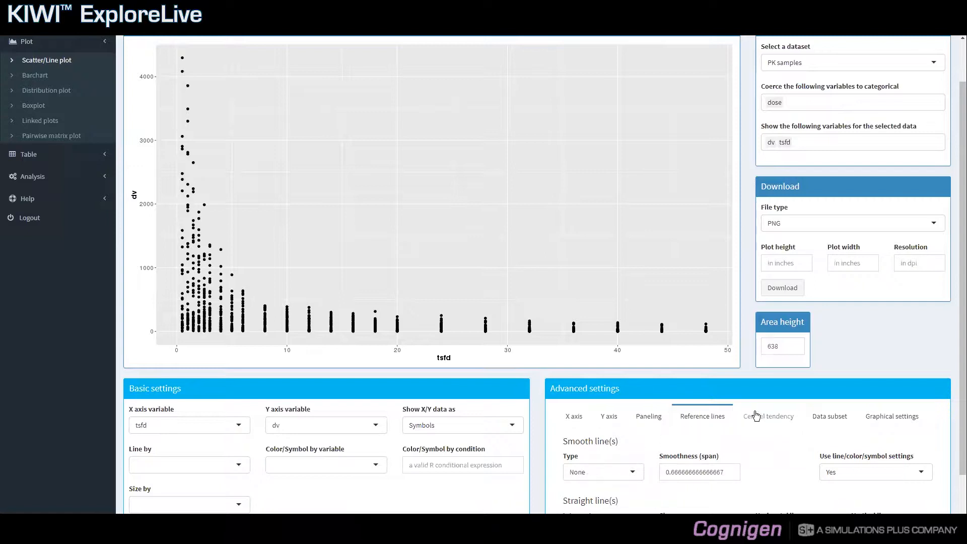
{"action": "left_click", "coordinate": [761, 422]}
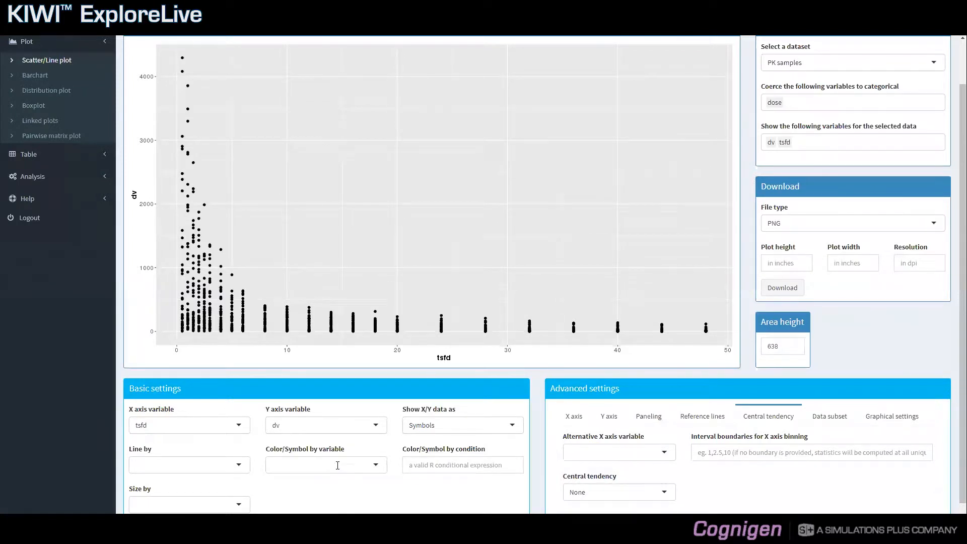
Color and symbolize the plotted data points by the dose variable.
{"action": "left_click", "coordinate": [337, 466]}
{"action": "type", "text": "do"}
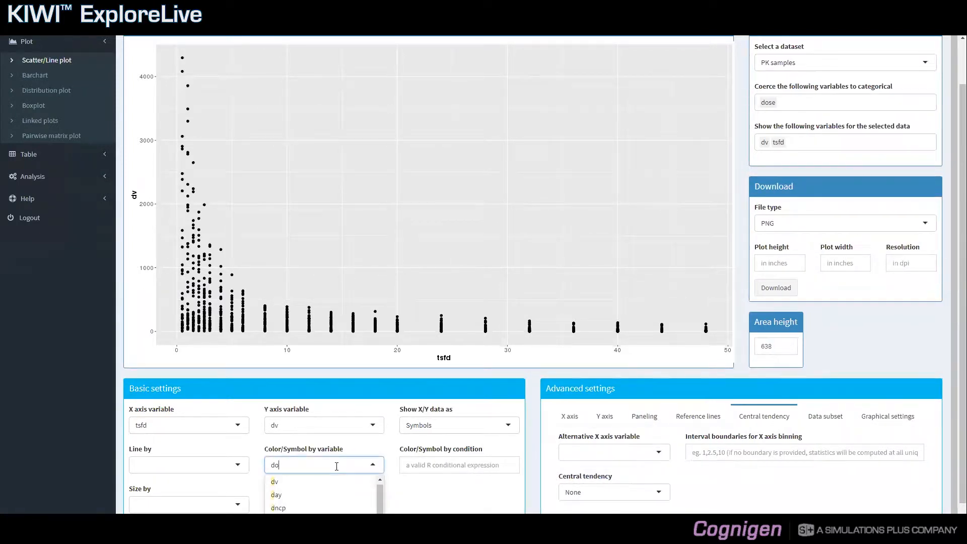
{"action": "type", "text": "se"}
{"action": "key", "text": "Return"}
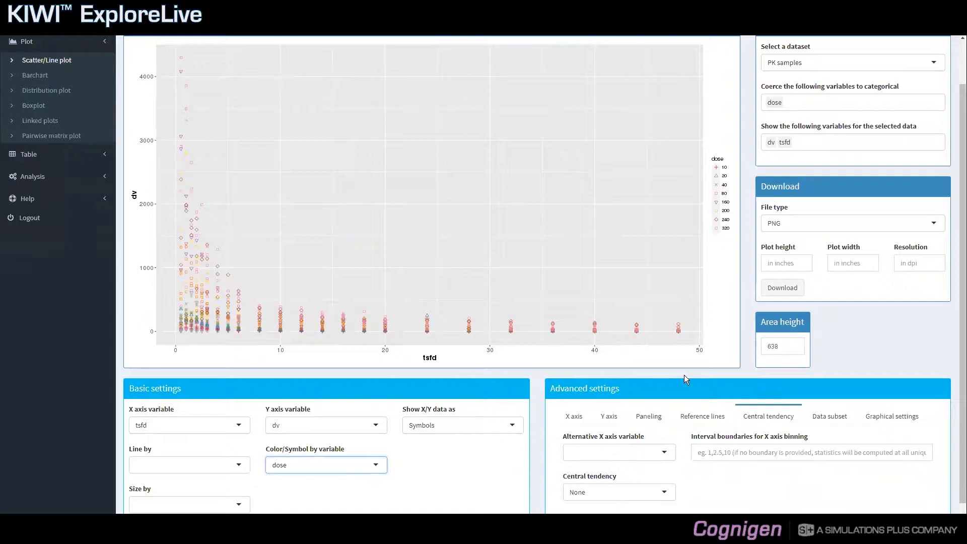
Add a median central tendency line to the plot.
{"action": "scroll", "coordinate": [684, 378], "scroll_direction": "down", "scroll_amount": 1}
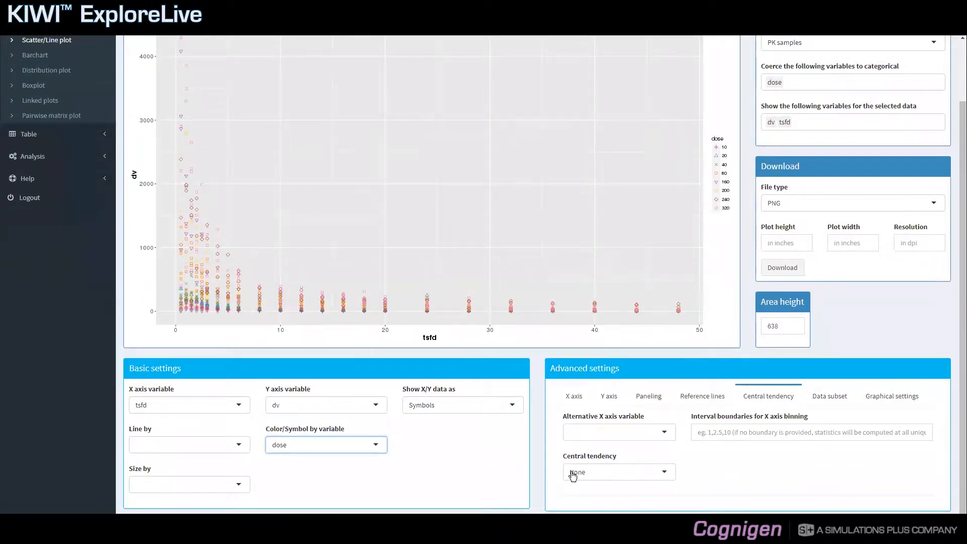
{"action": "left_click", "coordinate": [660, 476]}
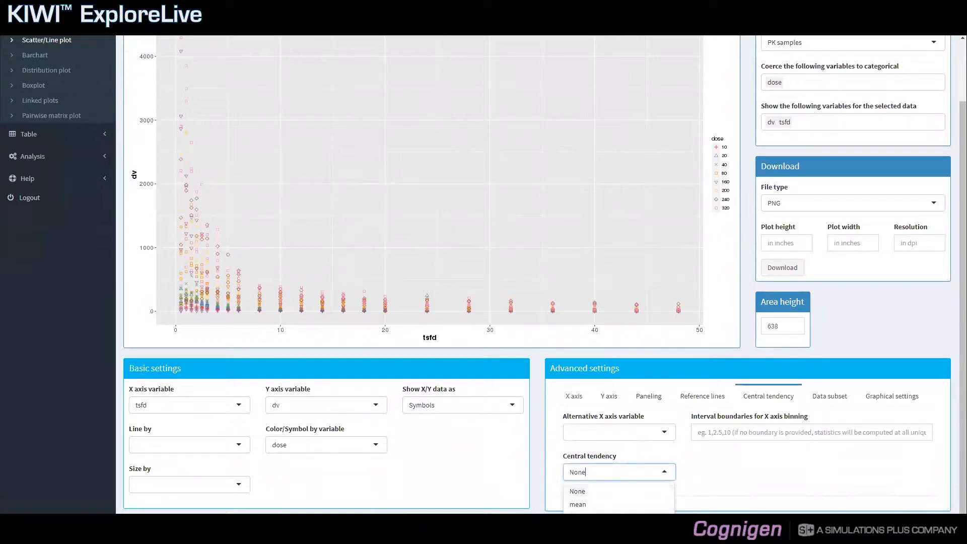
{"action": "left_click", "coordinate": [655, 517]}
{"action": "scroll", "coordinate": [658, 482], "scroll_direction": "down", "scroll_amount": 1}
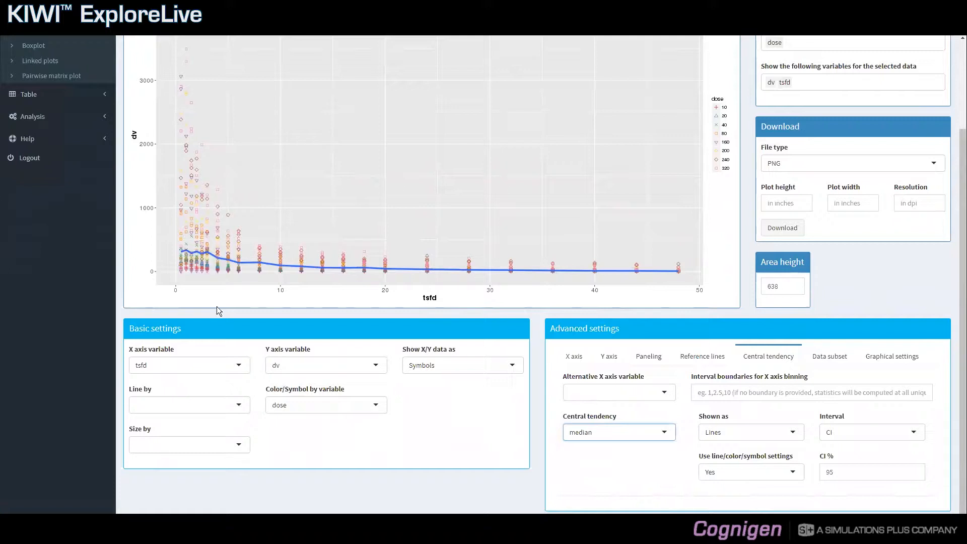
Split the central tendency line by the dose variable.
{"action": "left_click", "coordinate": [191, 406]}
{"action": "type", "text": "d"}
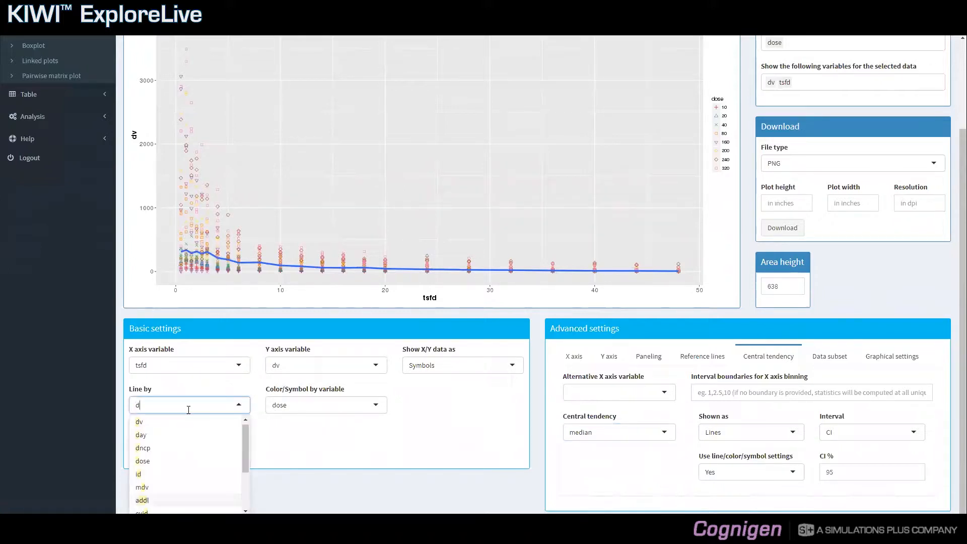
{"action": "type", "text": "ose"}
{"action": "key", "text": "Return"}
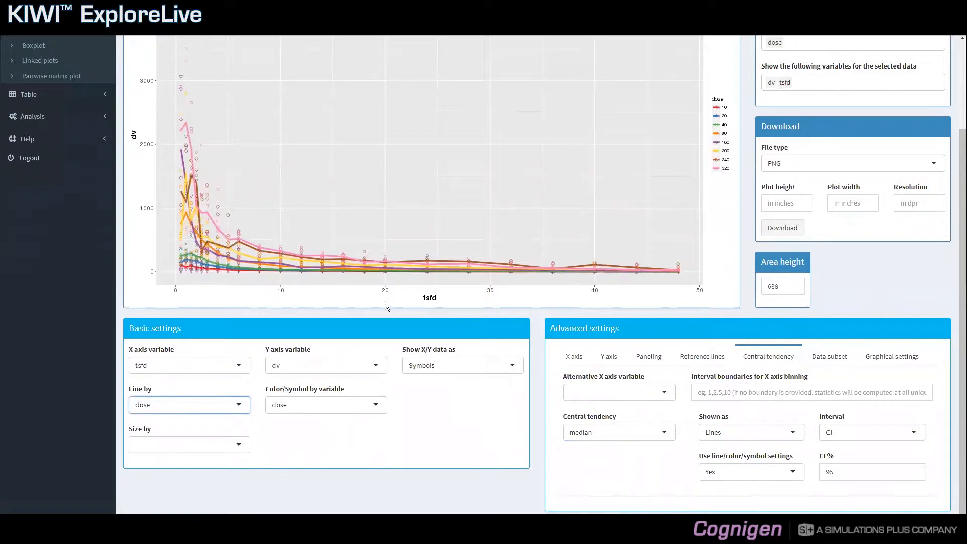
Put the Y axis on a logarithmic scale.
{"action": "left_click", "coordinate": [615, 358]}
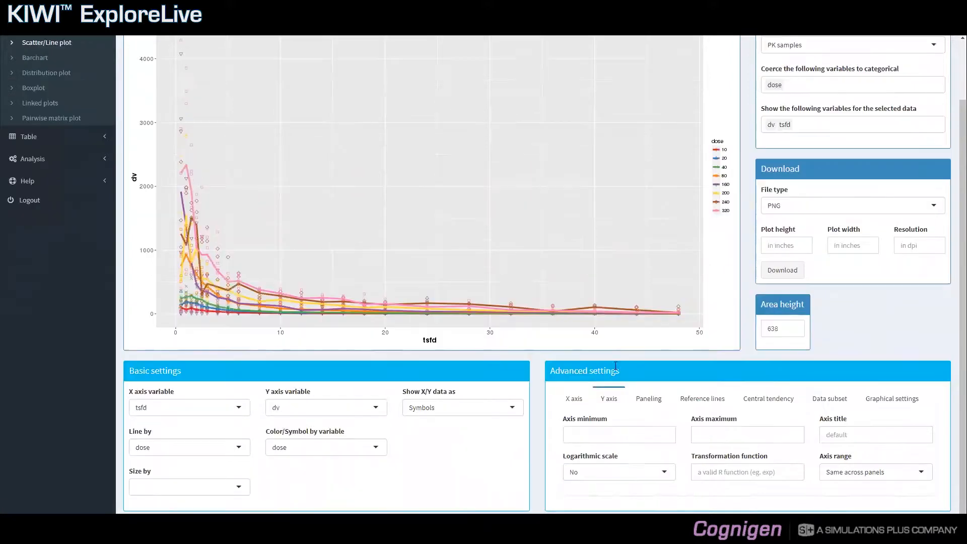
{"action": "left_click", "coordinate": [664, 470]}
{"action": "left_click", "coordinate": [631, 505]}
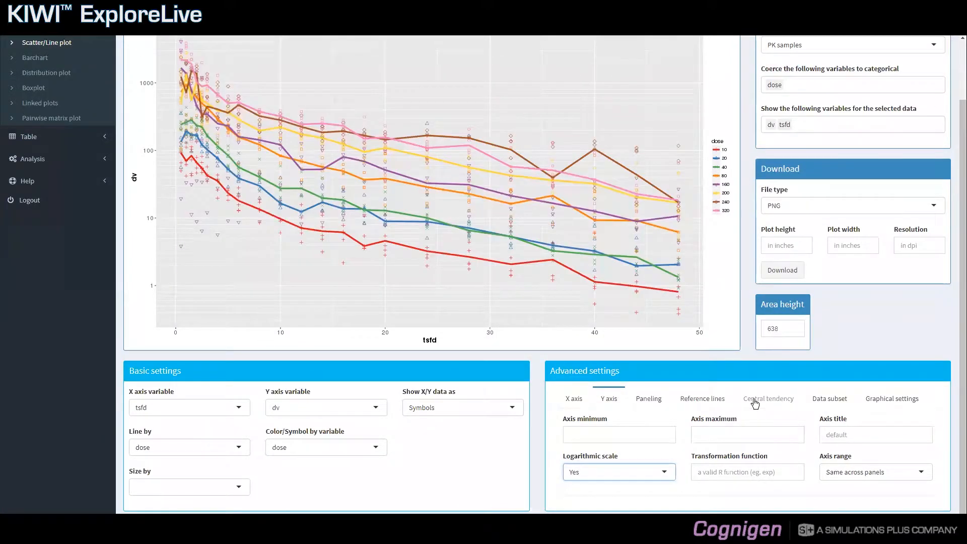
Show the median central tendency as Lines + bars, and switch its display to Lines + area.
{"action": "left_click", "coordinate": [755, 399]}
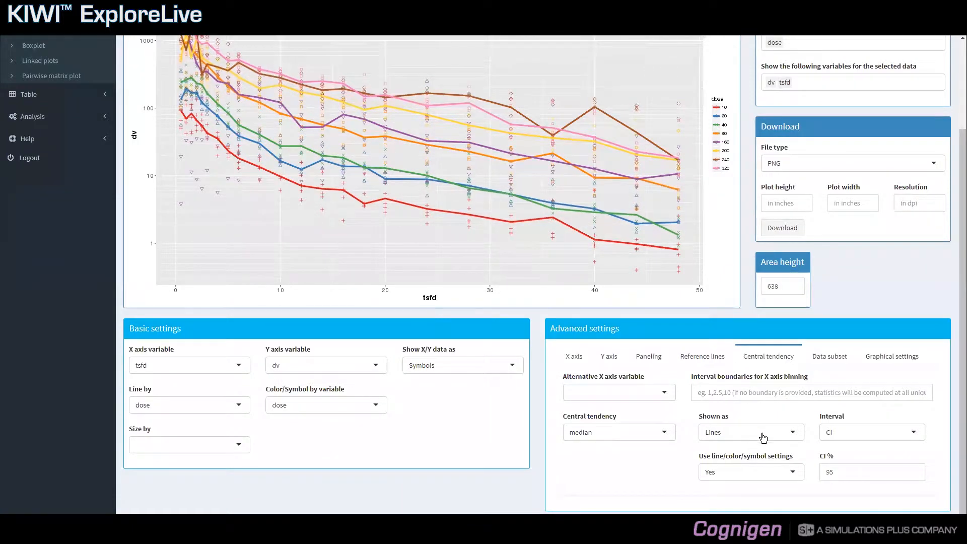
{"action": "left_click", "coordinate": [792, 432]}
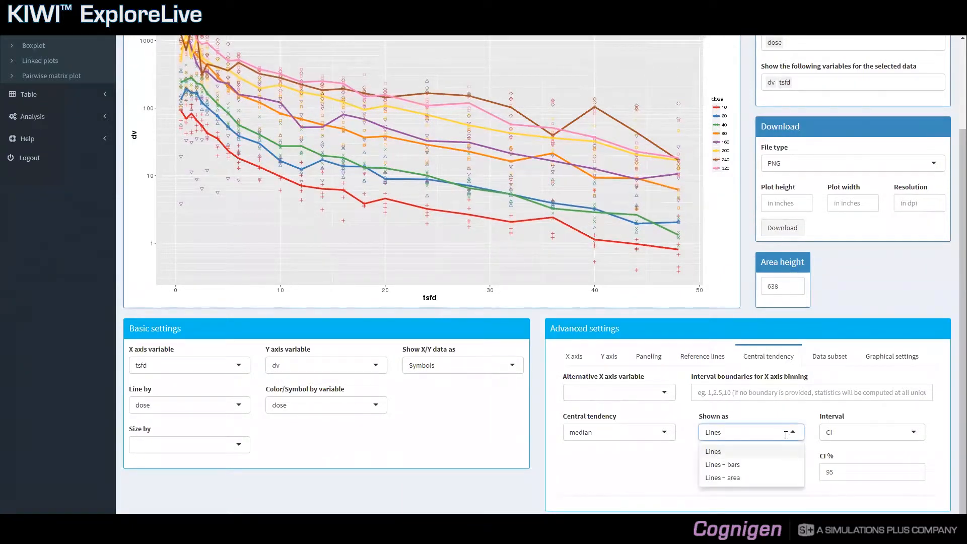
{"action": "left_click", "coordinate": [743, 465]}
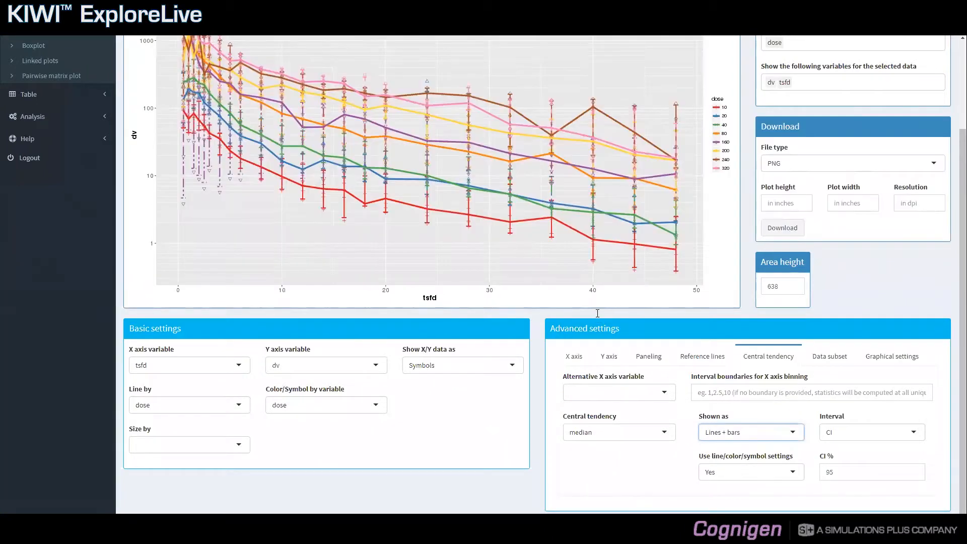
{"action": "left_click", "coordinate": [780, 437]}
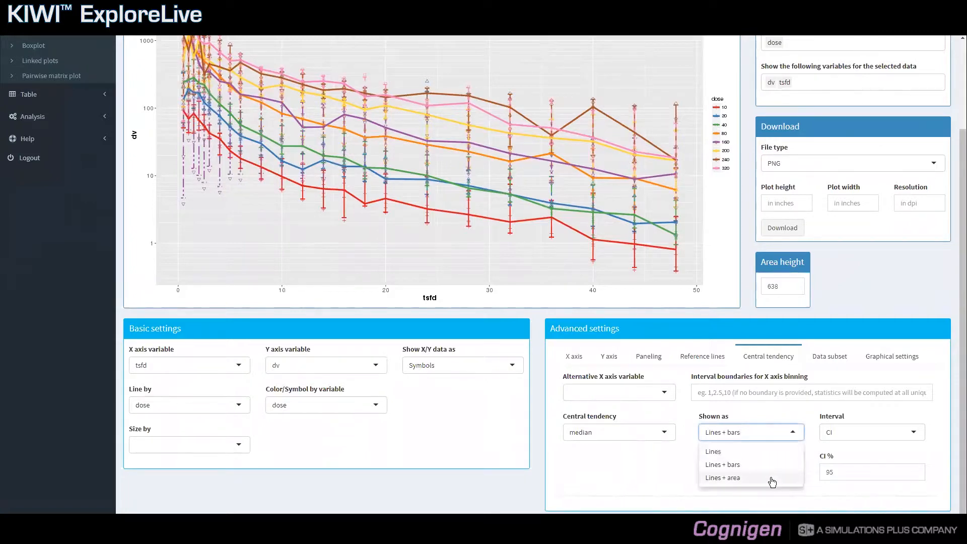
{"action": "left_click", "coordinate": [771, 478]}
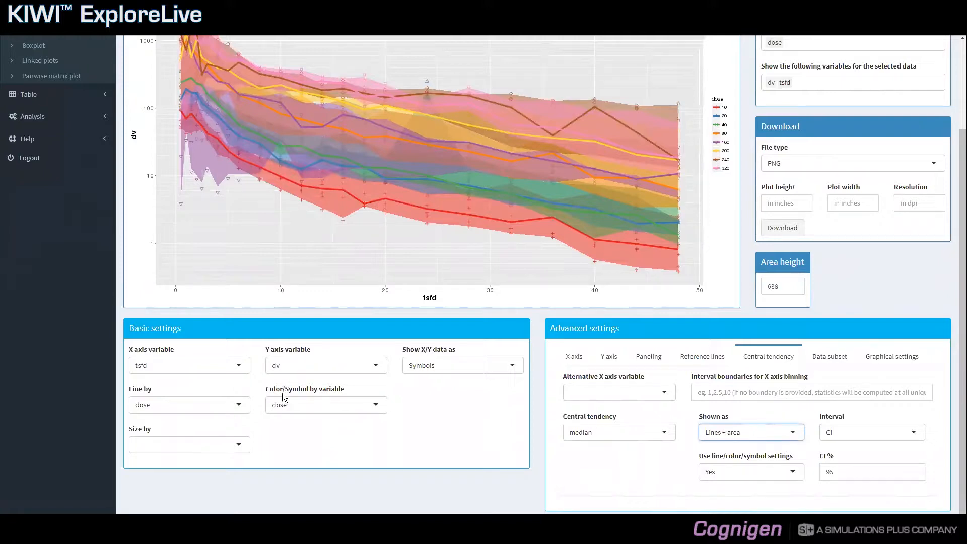
Group the lines by sexfc and use sexfc as the color/symbol variable as well.
{"action": "left_click", "coordinate": [203, 406]}
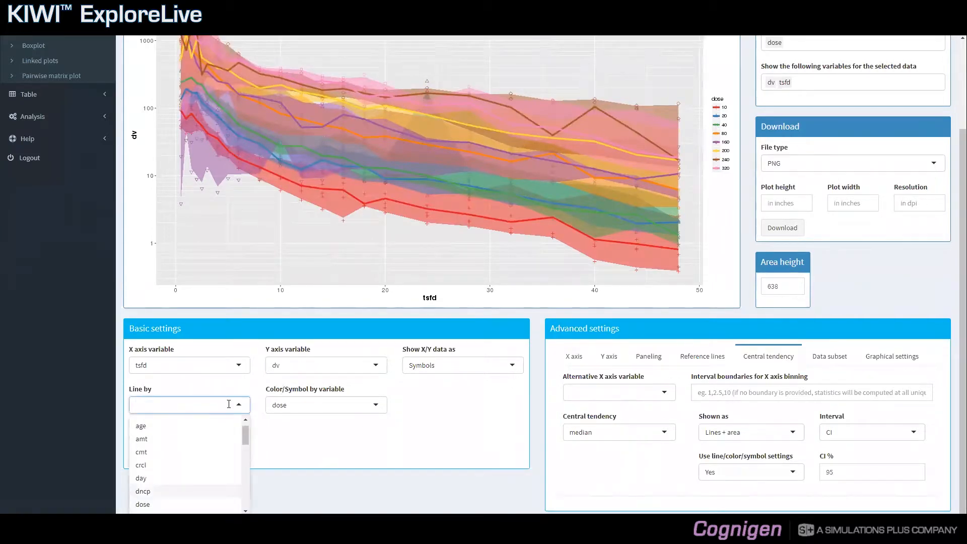
{"action": "type", "text": "sexf"}
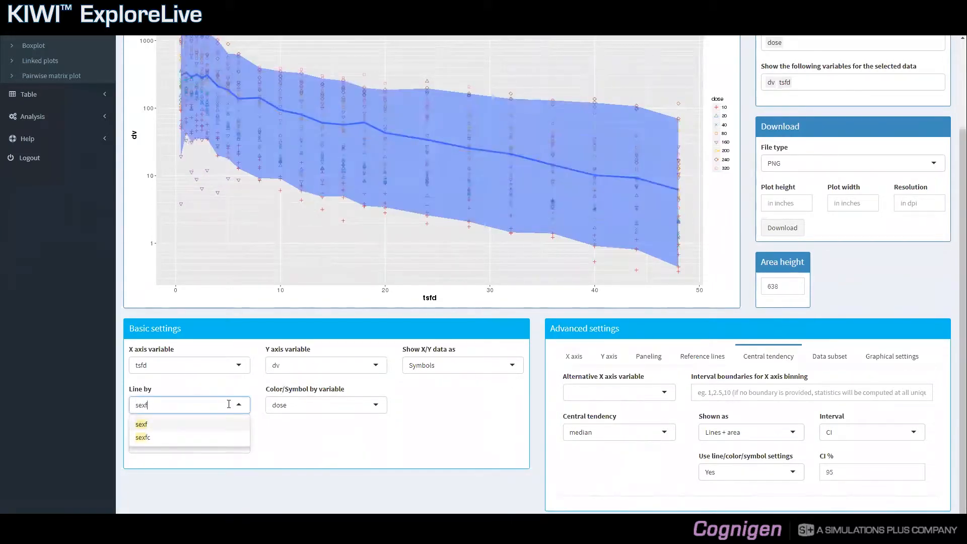
{"action": "type", "text": "c"}
{"action": "key", "text": "Return"}
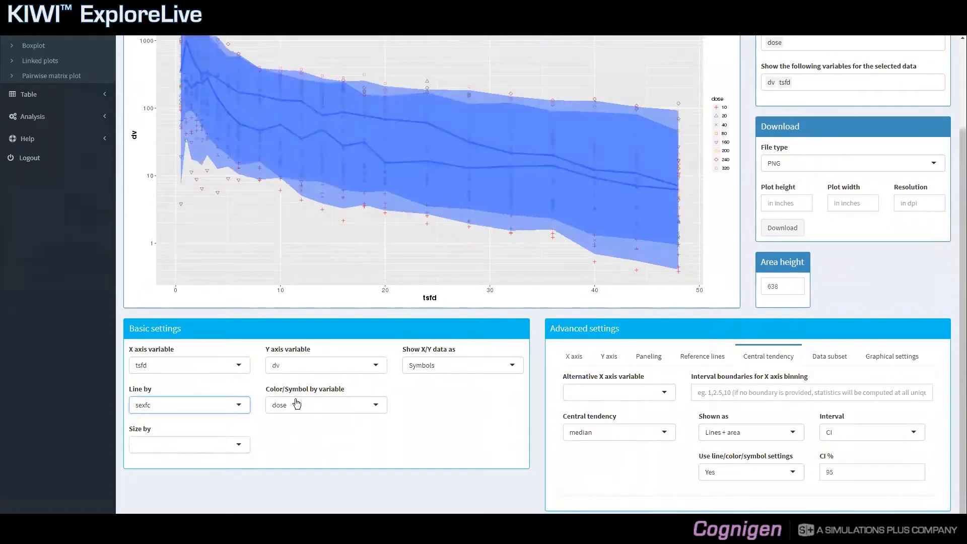
{"action": "left_click", "coordinate": [302, 403]}
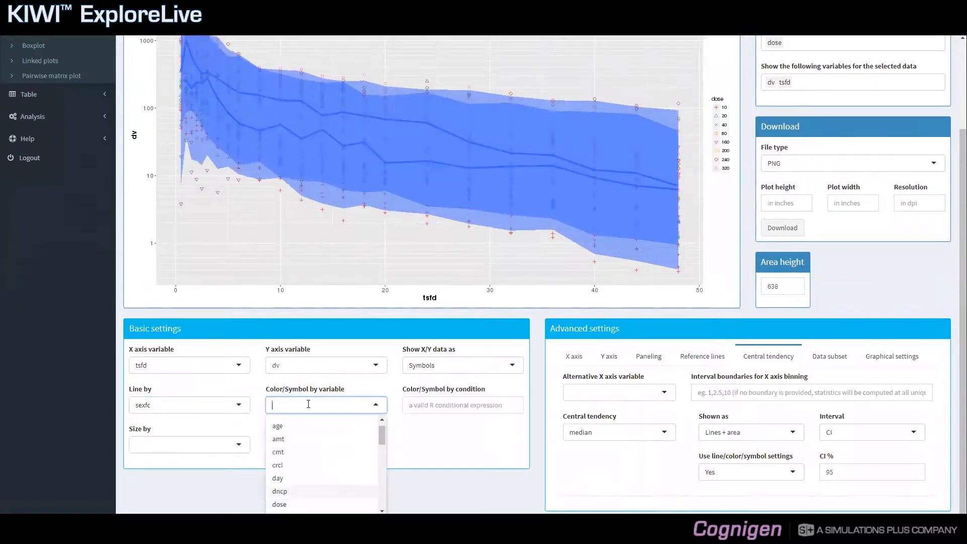
{"action": "type", "text": "sexfc"}
{"action": "key", "text": "Return"}
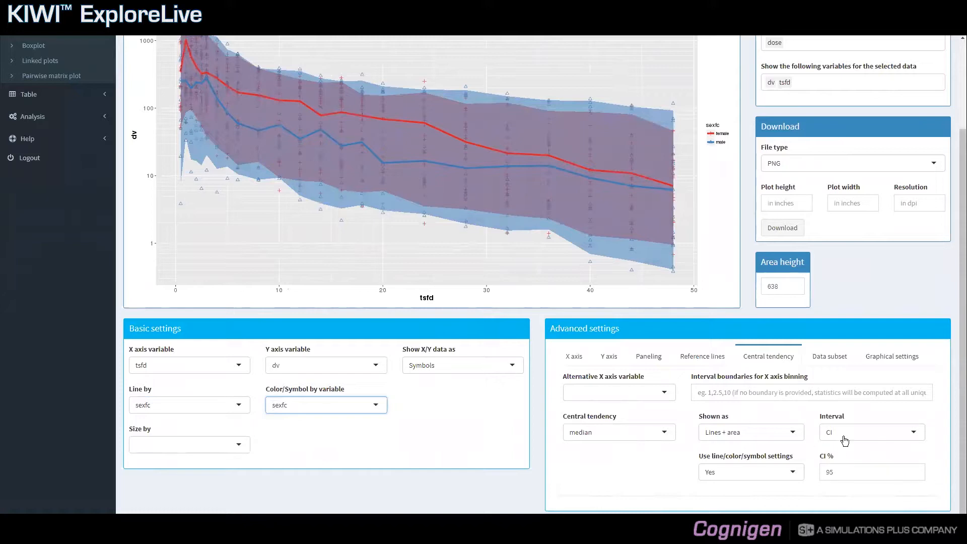
Set the confidence interval percentage around the medians to 50.
{"action": "left_click", "coordinate": [842, 471]}
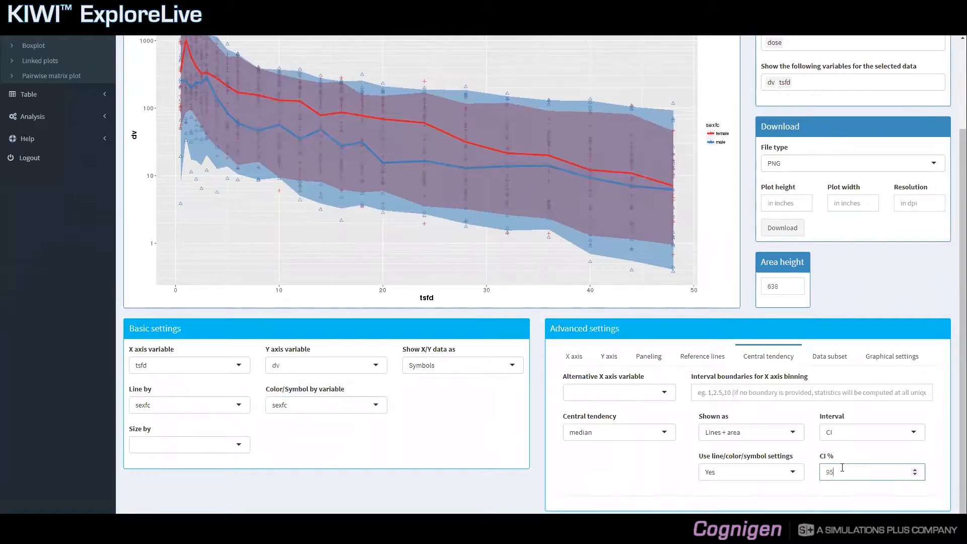
{"action": "key", "text": "BackSpace"}
{"action": "key", "text": "BackSpace"}
{"action": "type", "text": "50"}
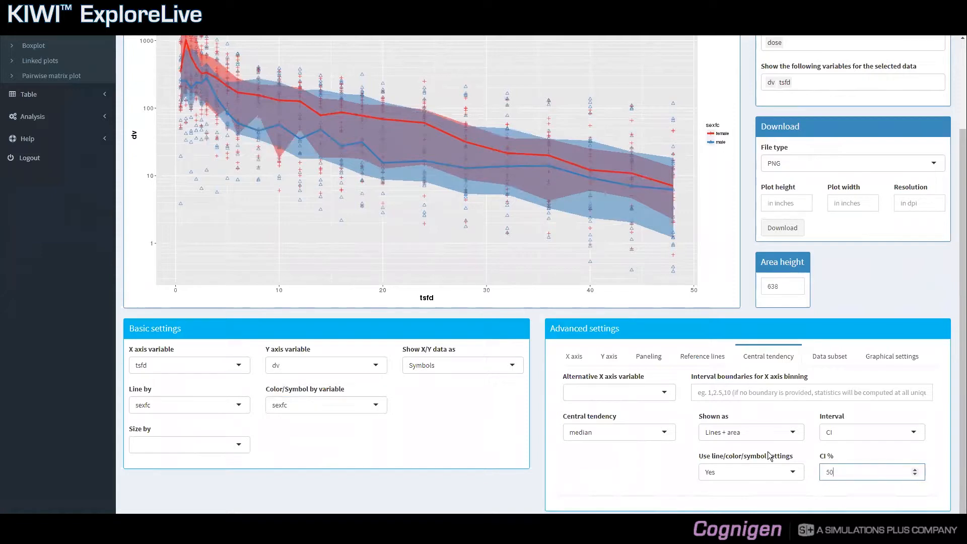
Change the central tendency statistic to mean and show it as Lines + area.
{"action": "left_click", "coordinate": [664, 436]}
{"action": "left_click", "coordinate": [638, 463]}
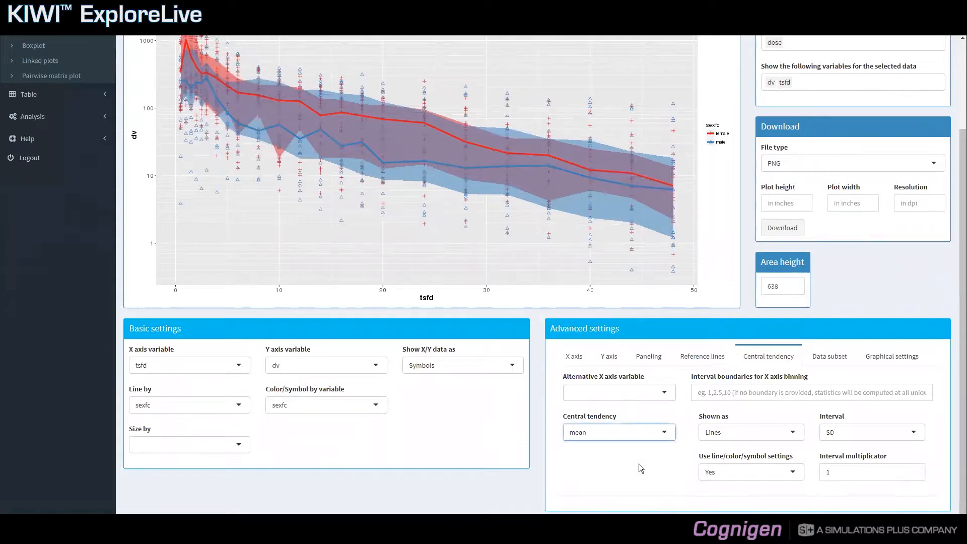
{"action": "left_click", "coordinate": [717, 433]}
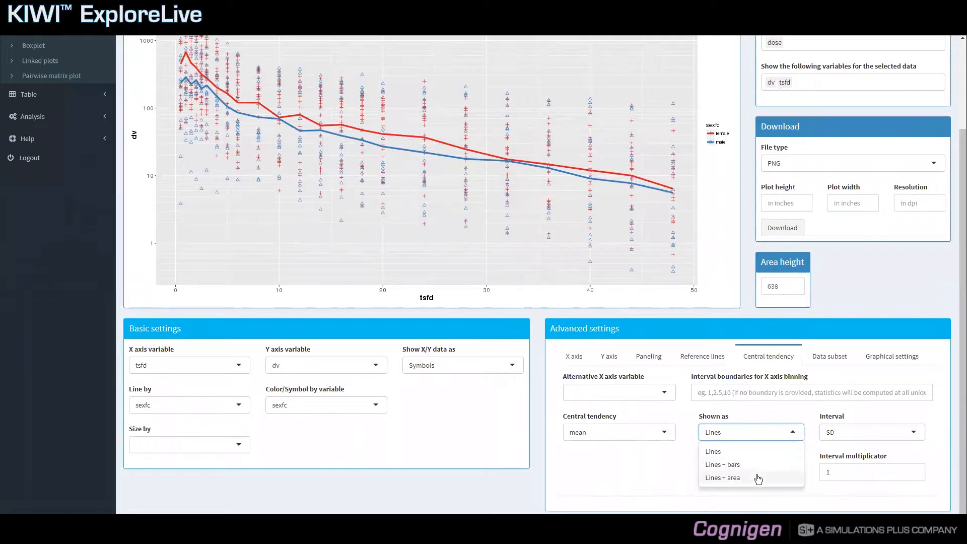
{"action": "left_click", "coordinate": [778, 478]}
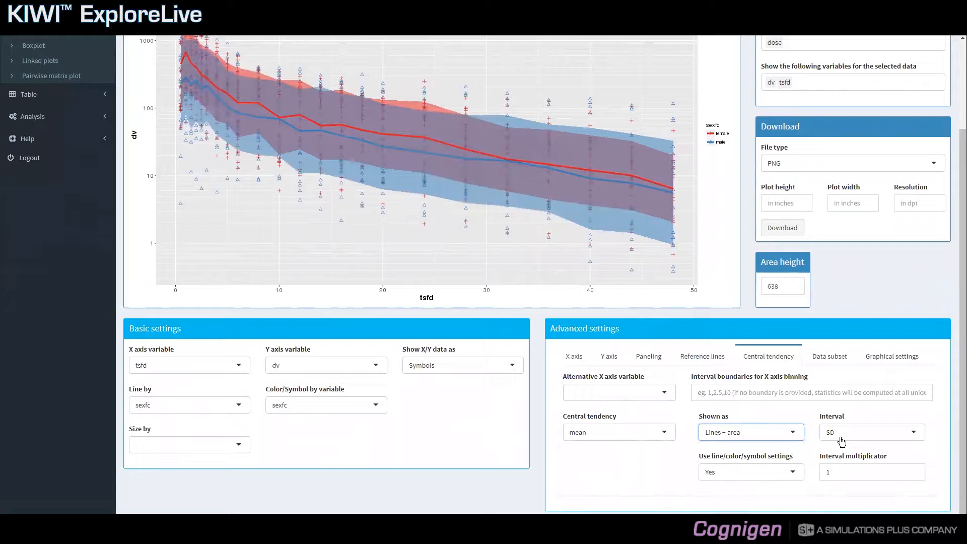
Base the interval around the means on SE with an interval multiplicator of 2.
{"action": "left_click", "coordinate": [866, 430]}
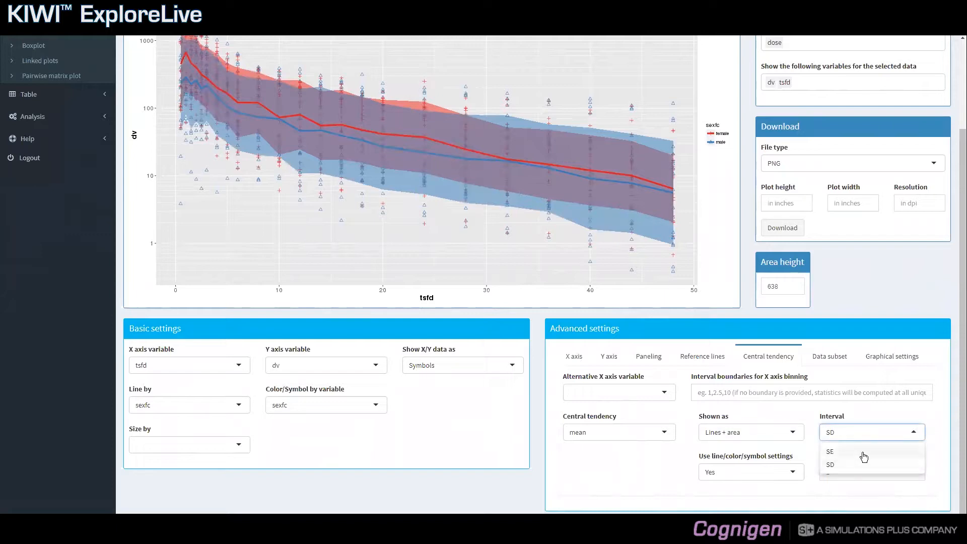
{"action": "left_click", "coordinate": [862, 453]}
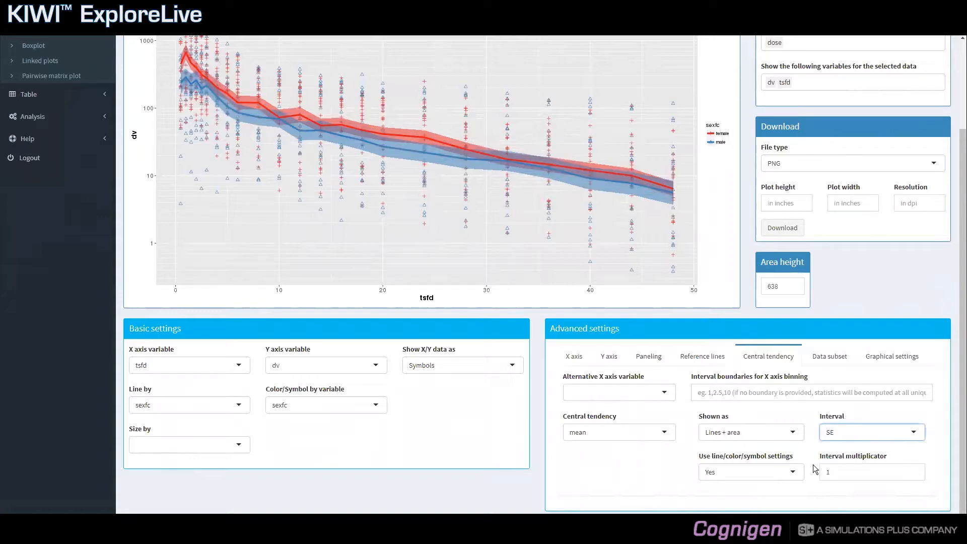
{"action": "left_click", "coordinate": [914, 470]}
{"action": "left_click", "coordinate": [914, 469]}
{"action": "left_click", "coordinate": [914, 470]}
{"action": "left_click", "coordinate": [914, 470]}
{"action": "left_click", "coordinate": [914, 470]}
{"action": "left_click", "coordinate": [914, 469]}
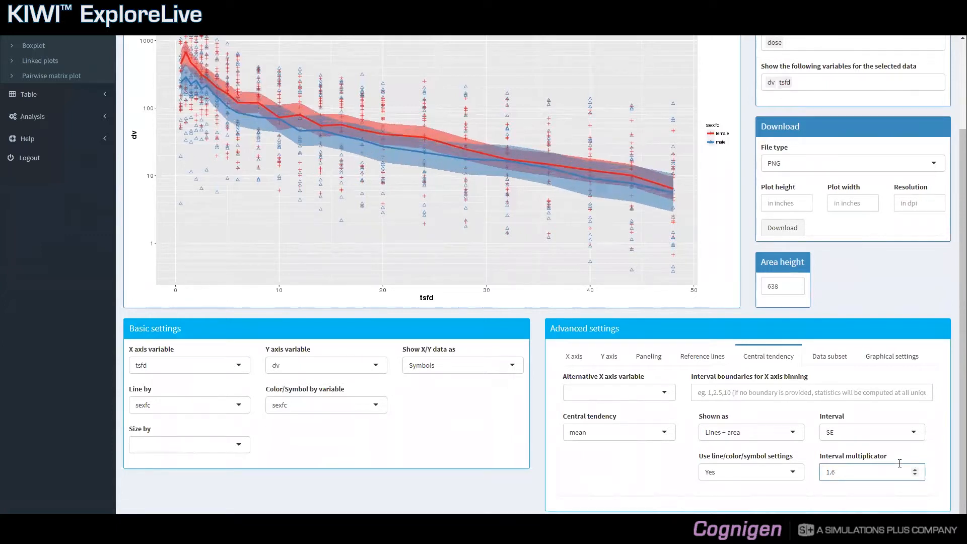
{"action": "left_click", "coordinate": [914, 469]}
{"action": "left_click", "coordinate": [915, 469]}
{"action": "left_click", "coordinate": [915, 469]}
{"action": "left_click", "coordinate": [914, 470]}
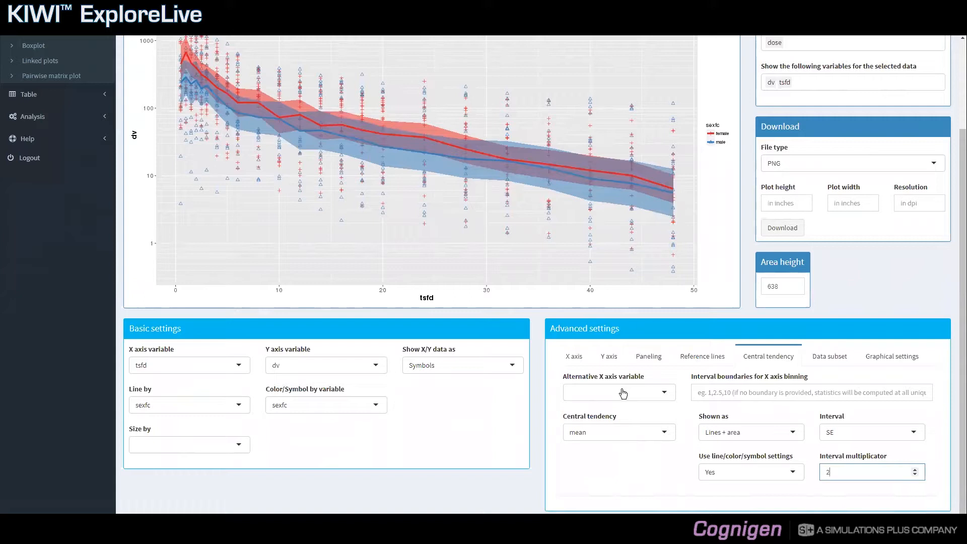
Browse the variables offered as alternative X axis variable for the central tendency, including nomtime.
{"action": "left_click", "coordinate": [664, 394]}
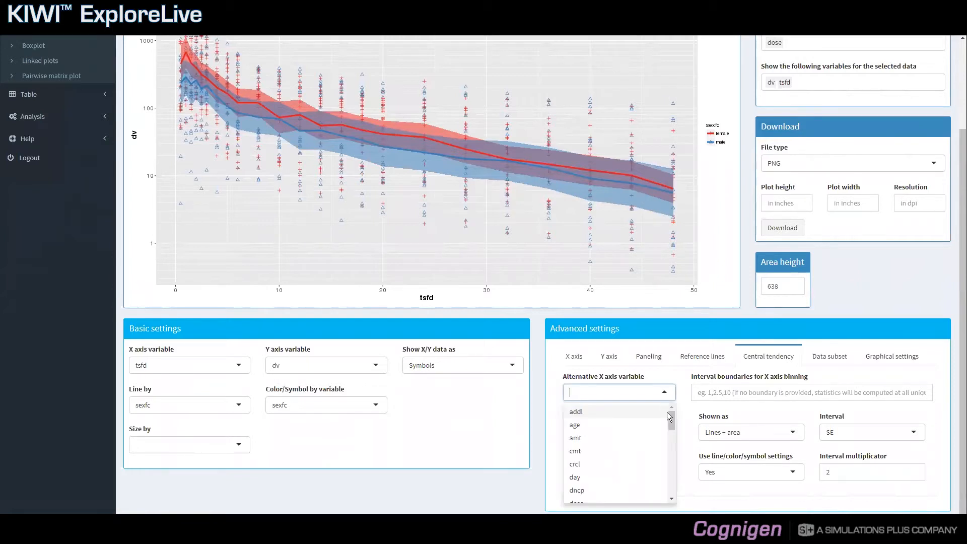
{"action": "left_click_drag", "start_coordinate": [670, 421], "coordinate": [665, 457]}
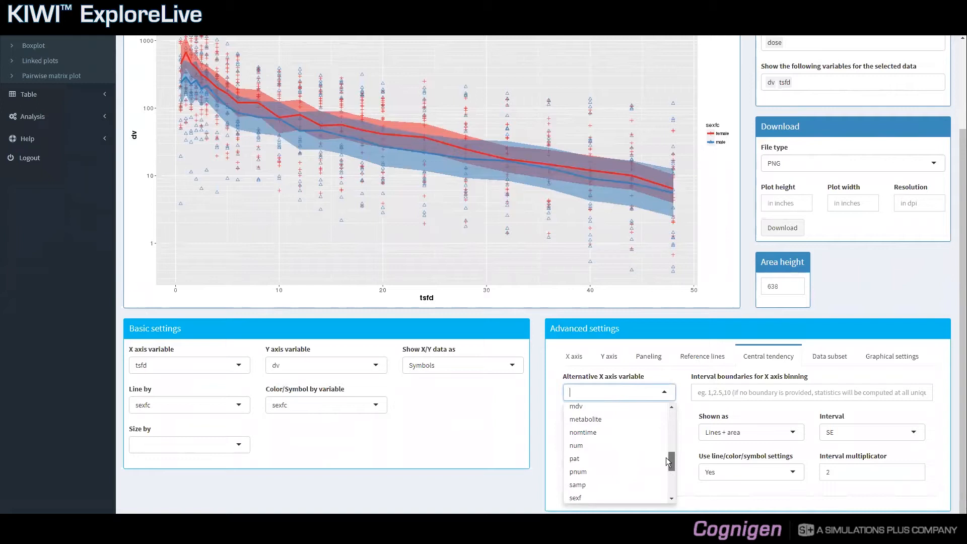
{"action": "left_click", "coordinate": [628, 434]}
{"action": "left_click", "coordinate": [685, 385]}
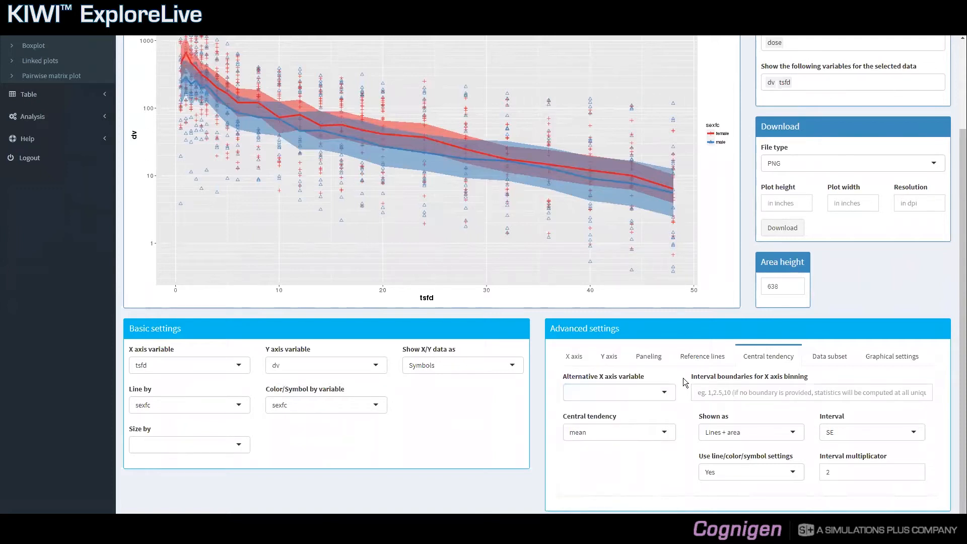
Set the interval boundaries for X axis binning of the central tendency to 5,10,20,30,40,50.
{"action": "left_click", "coordinate": [701, 389]}
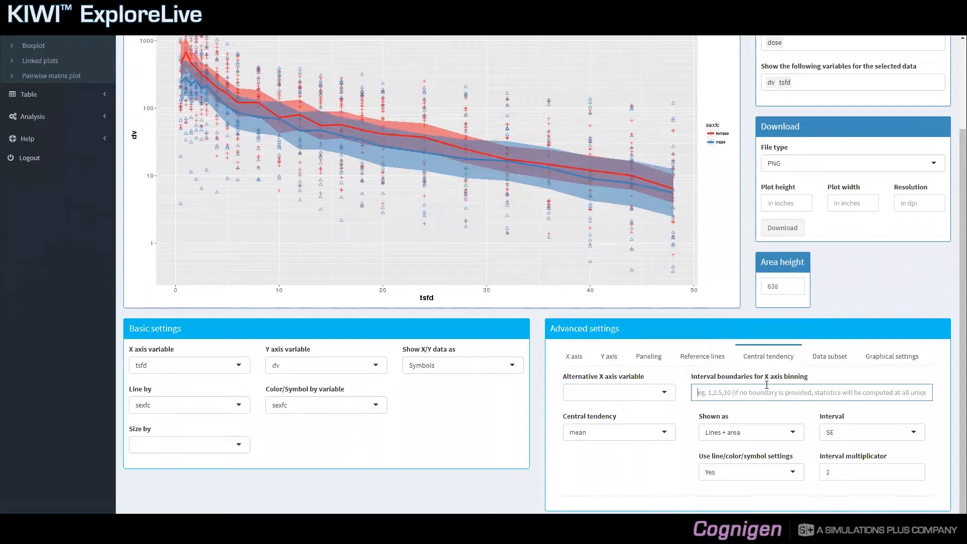
{"action": "type", "text": "1020"}
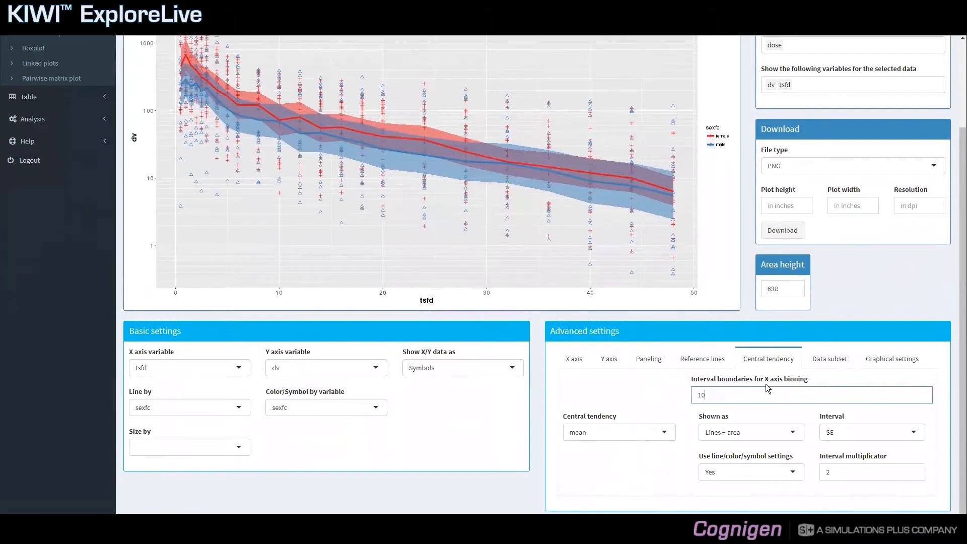
{"action": "key", "text": "BackSpace"}
{"action": "key", "text": "BackSpace"}
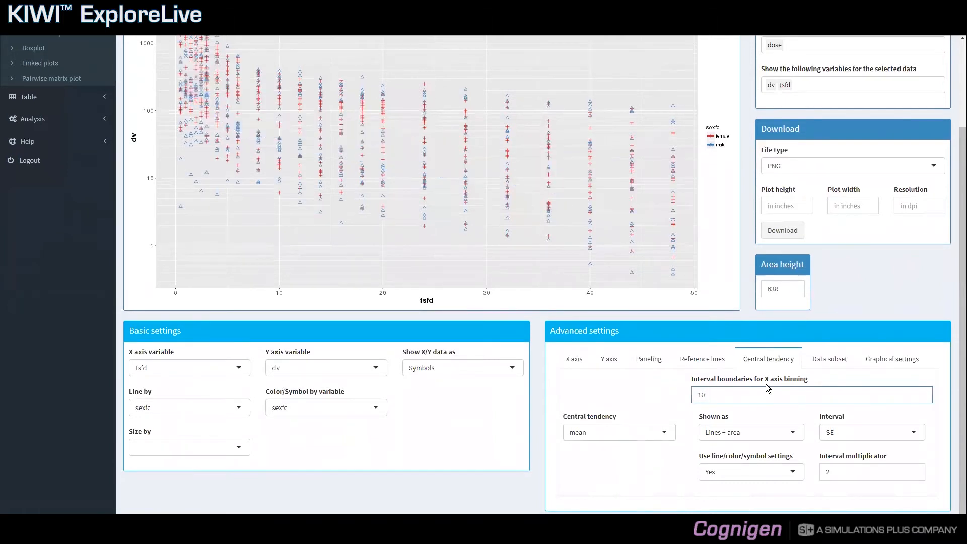
{"action": "type", "text": ","}
{"action": "key", "text": "BackSpace"}
{"action": "key", "text": "BackSpace"}
{"action": "key", "text": "BackSpace"}
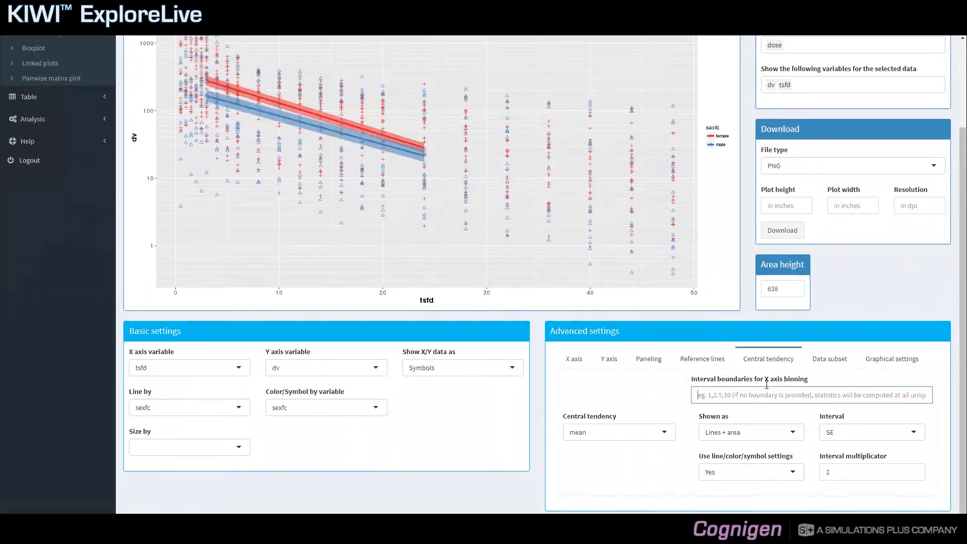
{"action": "type", "text": "5,10,20,"}
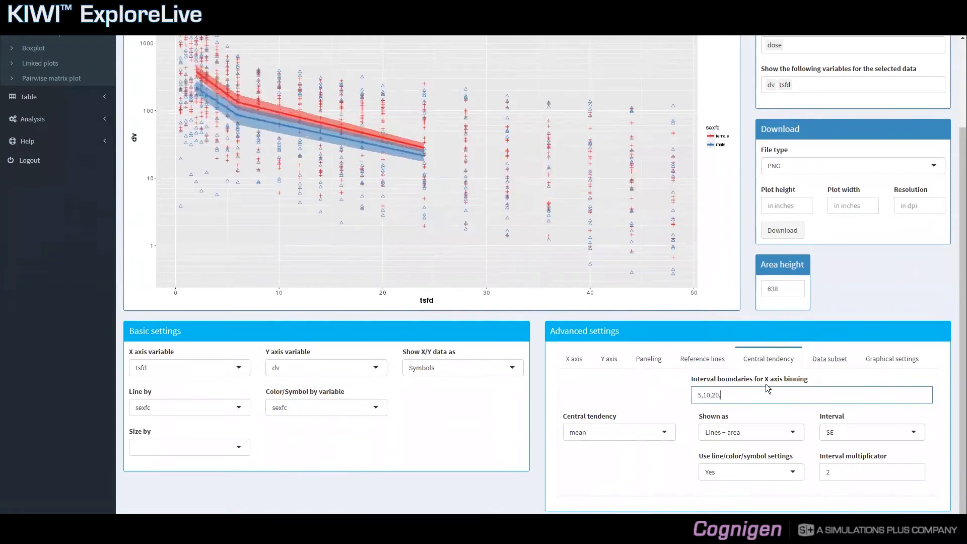
{"action": "type", "text": "30,40,50,"}
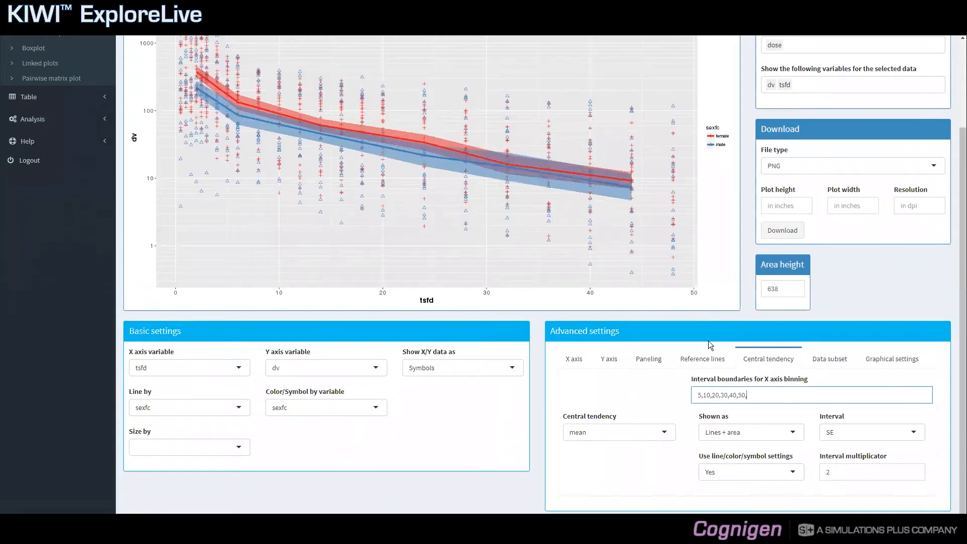